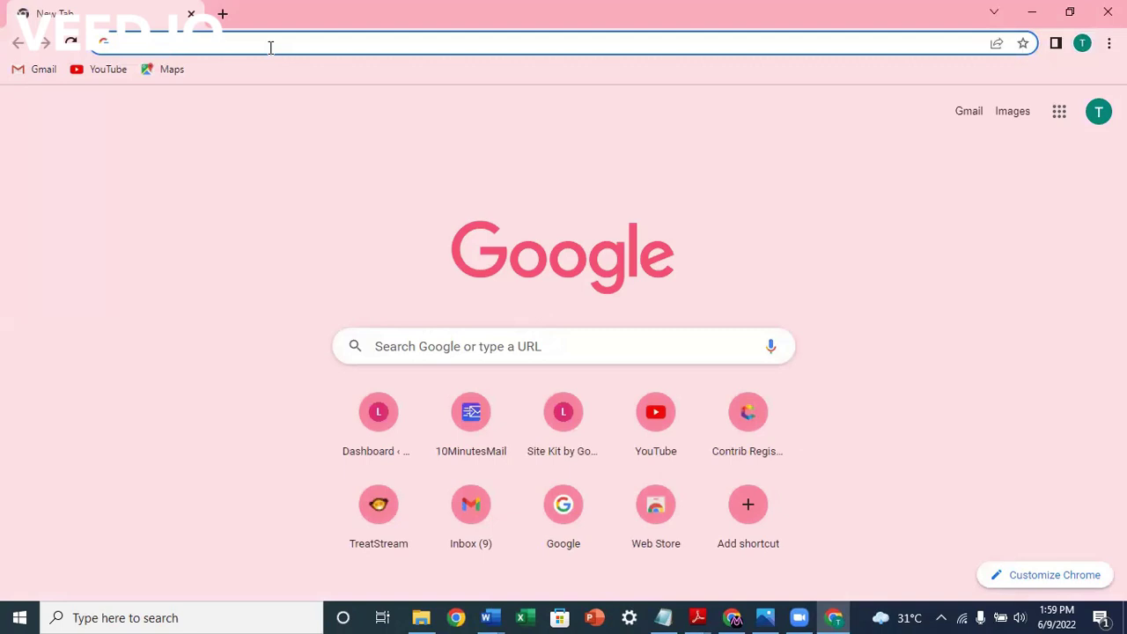
Step: Search Google for '10 minutesmail' and open the 10minutemail.com result
{"action": "left_click", "coordinate": [270, 46]}
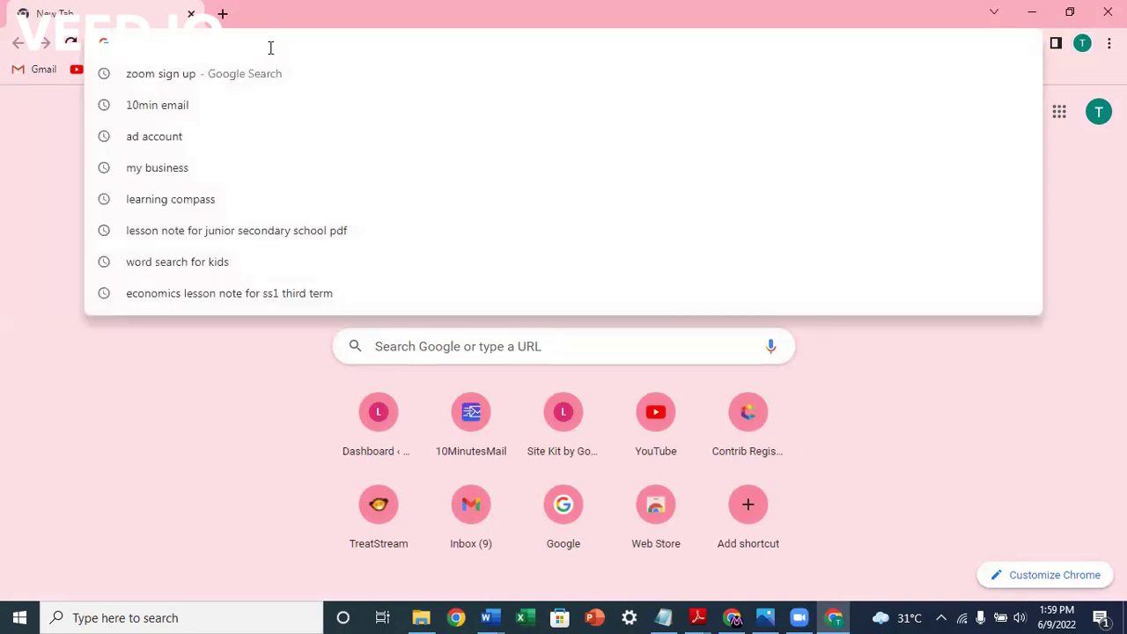
{"action": "type", "text": "10"}
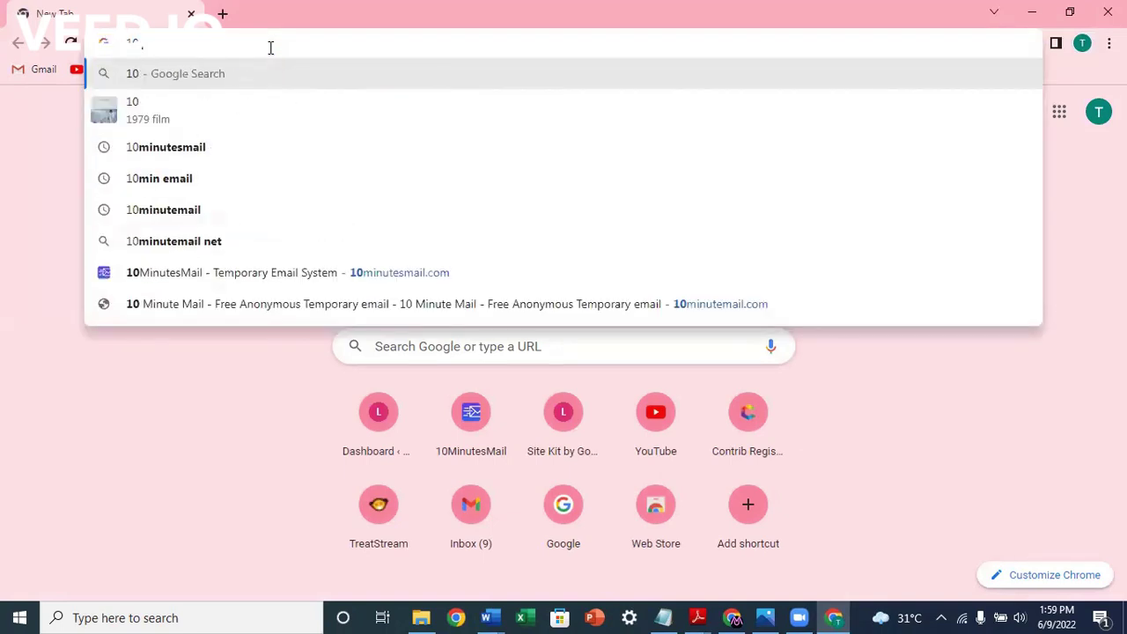
{"action": "type", "text": " minutes"}
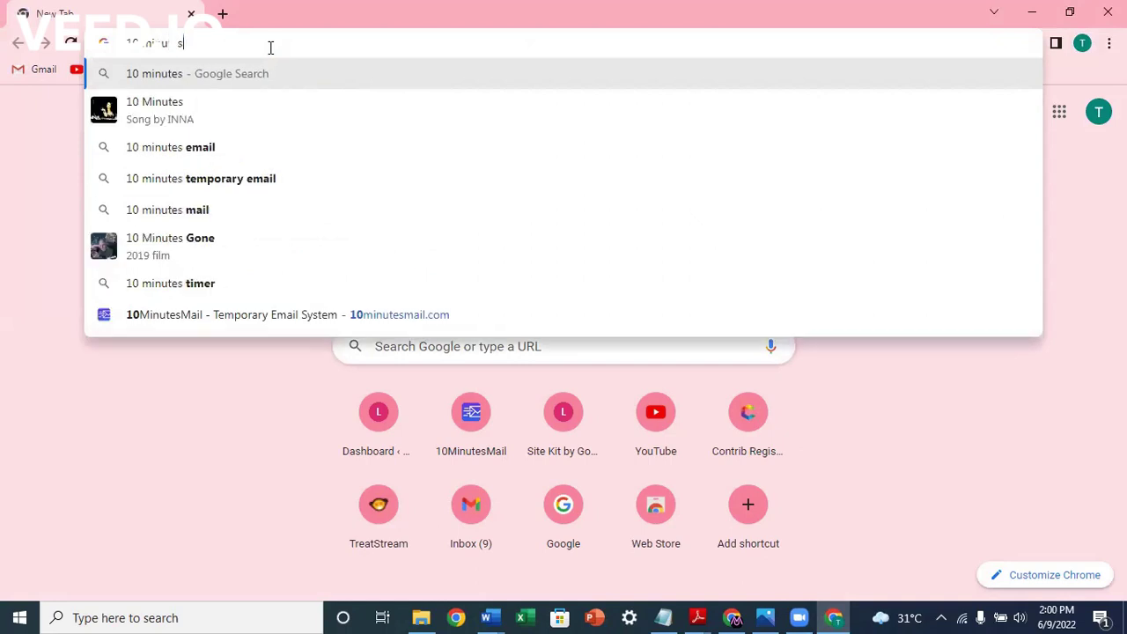
{"action": "type", "text": "mail"}
{"action": "key", "text": "Return"}
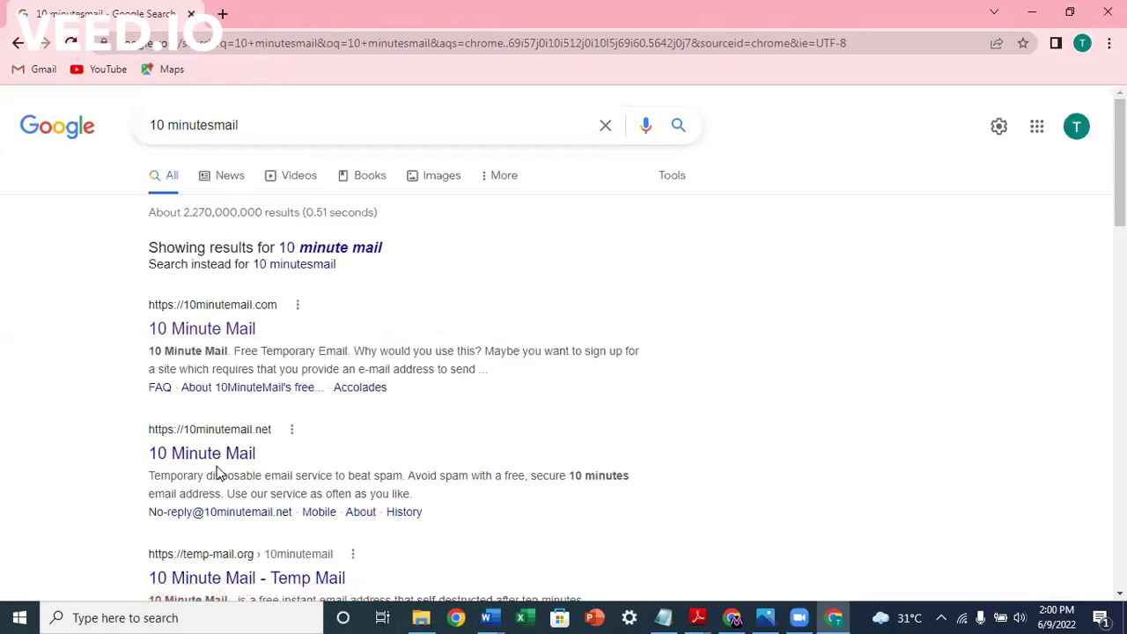
{"action": "left_click", "coordinate": [239, 327]}
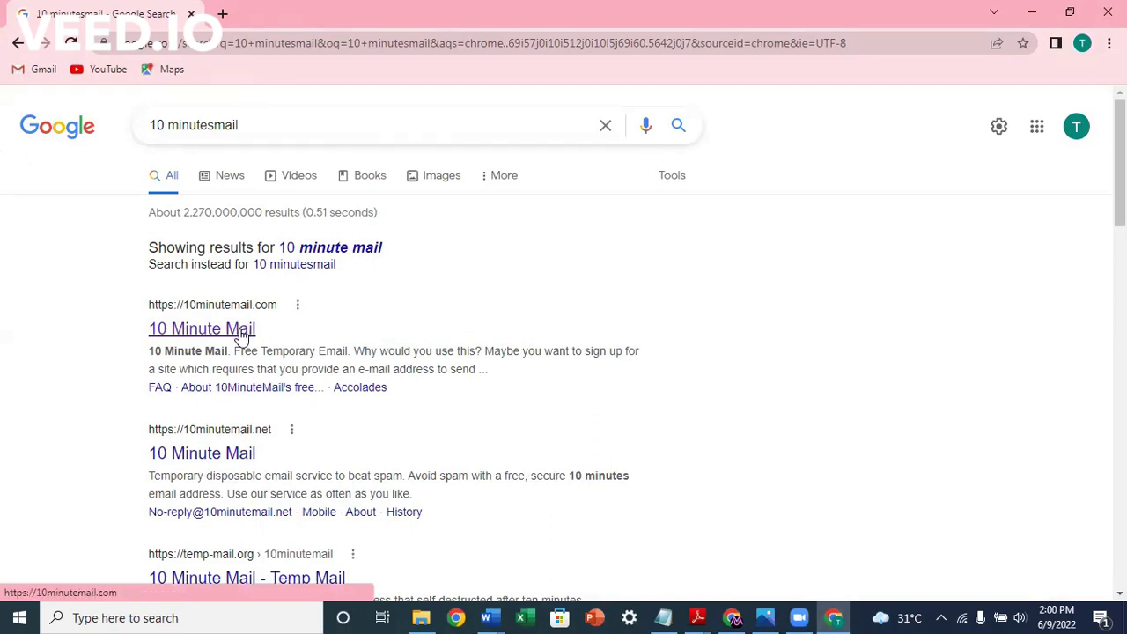
Step: Load 10minutemail.com and scroll down to the issued temporary address, empty inbox and countdown
{"action": "left_click", "coordinate": [241, 334]}
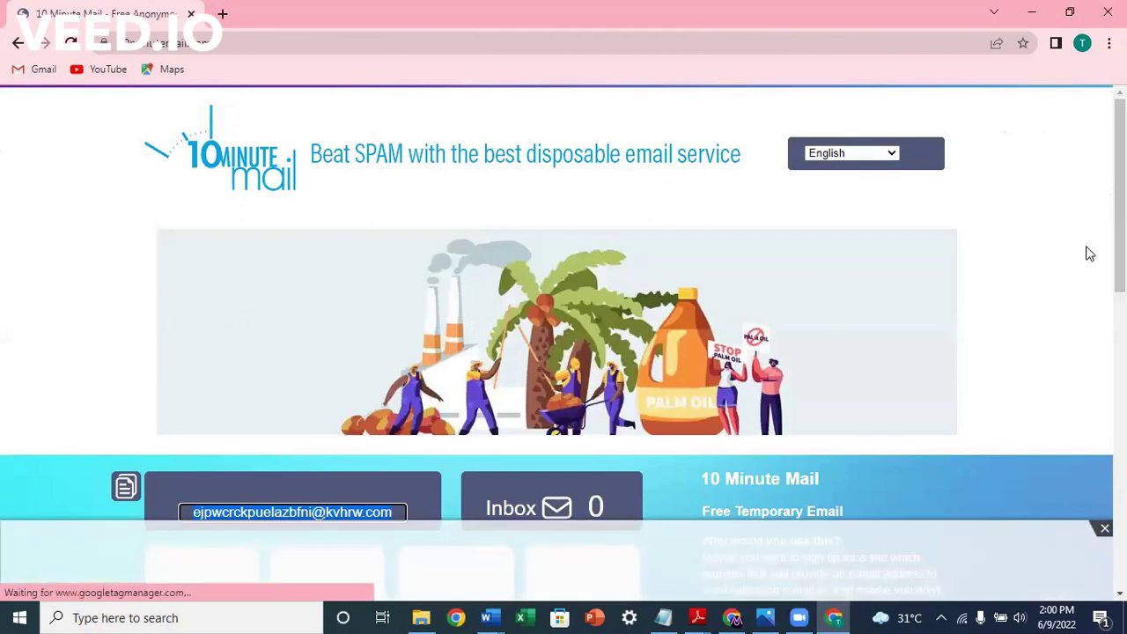
{"action": "scroll", "coordinate": [563, 342], "scroll_direction": "down", "scroll_amount": 1}
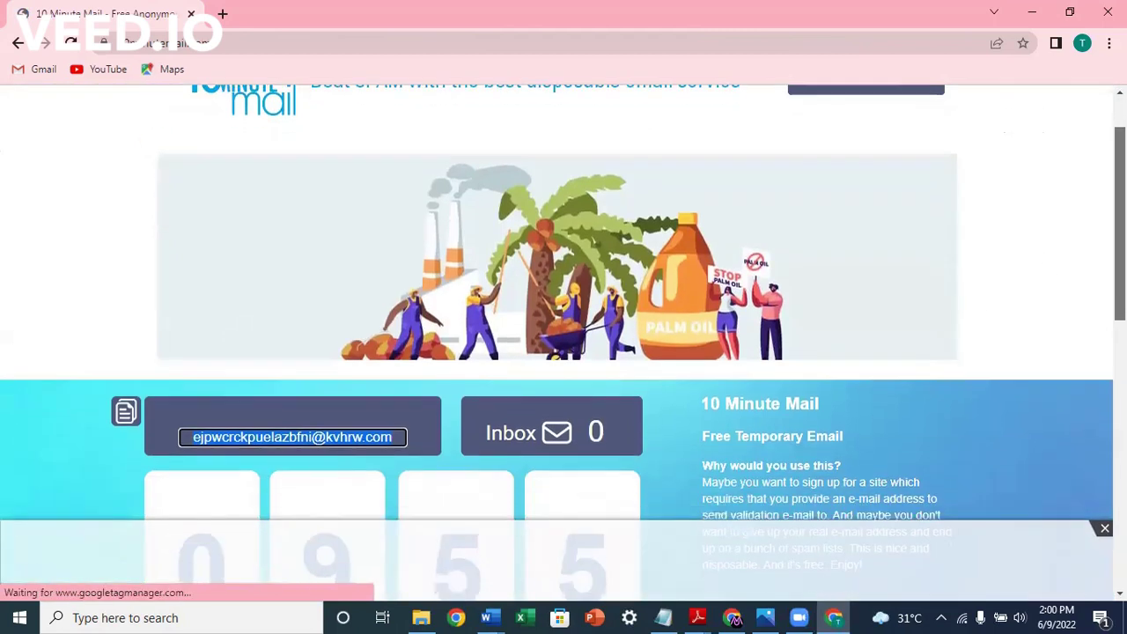
{"action": "scroll", "coordinate": [563, 342], "scroll_direction": "down", "scroll_amount": 2}
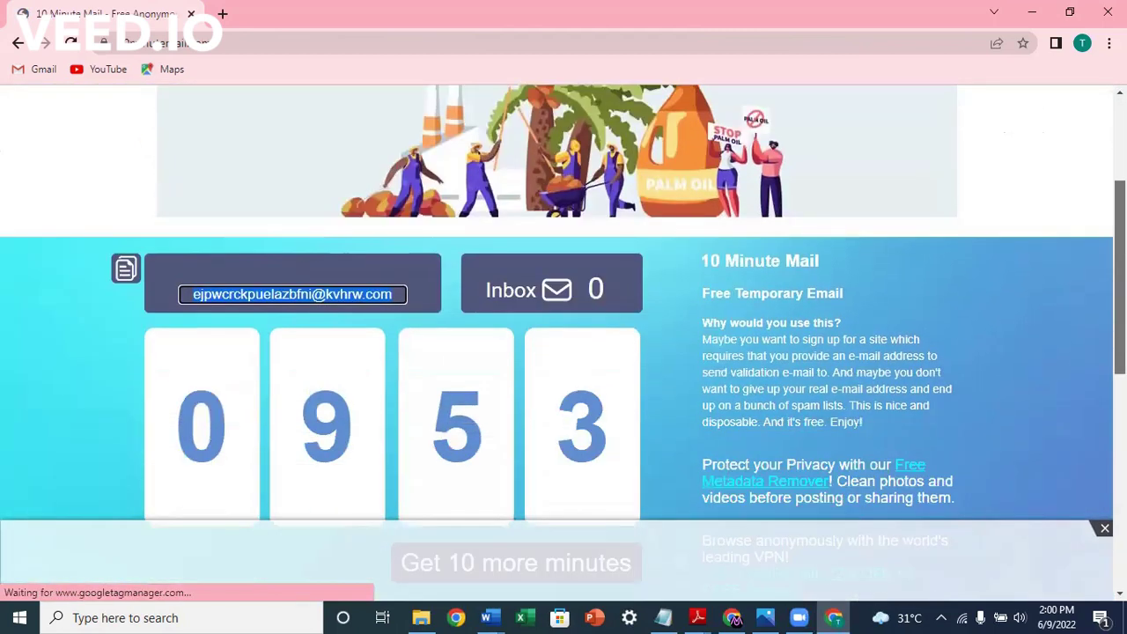
{"action": "scroll", "coordinate": [417, 307], "scroll_direction": "down", "scroll_amount": 1}
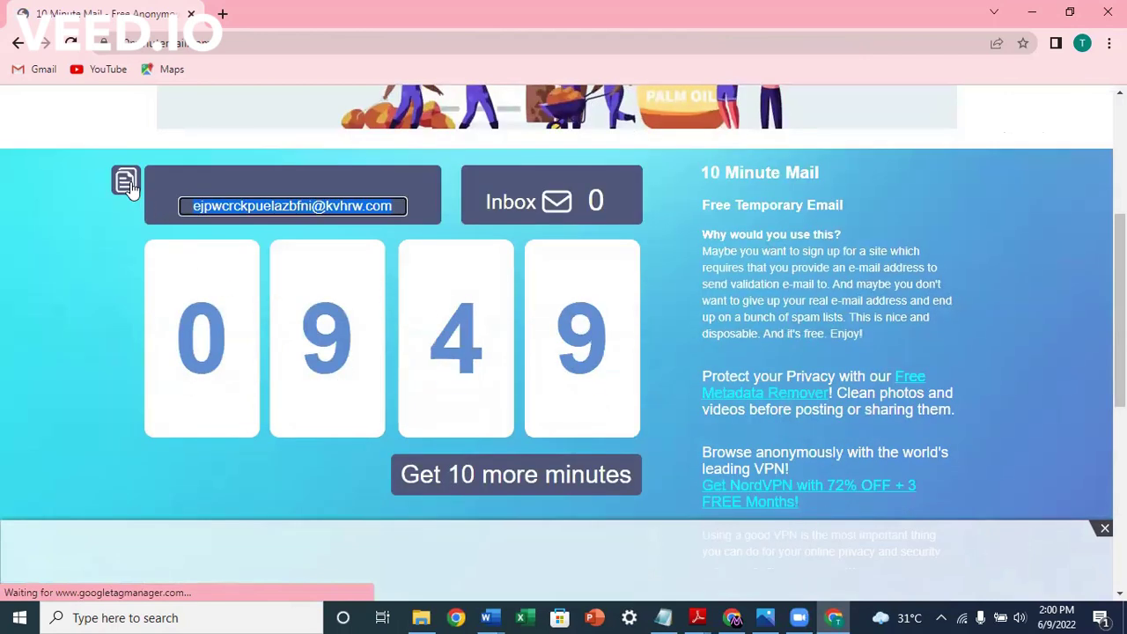
Step: In a new tab, search for 'zoom sign up' and open the SIGN UP - Zoom result
{"action": "left_click", "coordinate": [223, 14]}
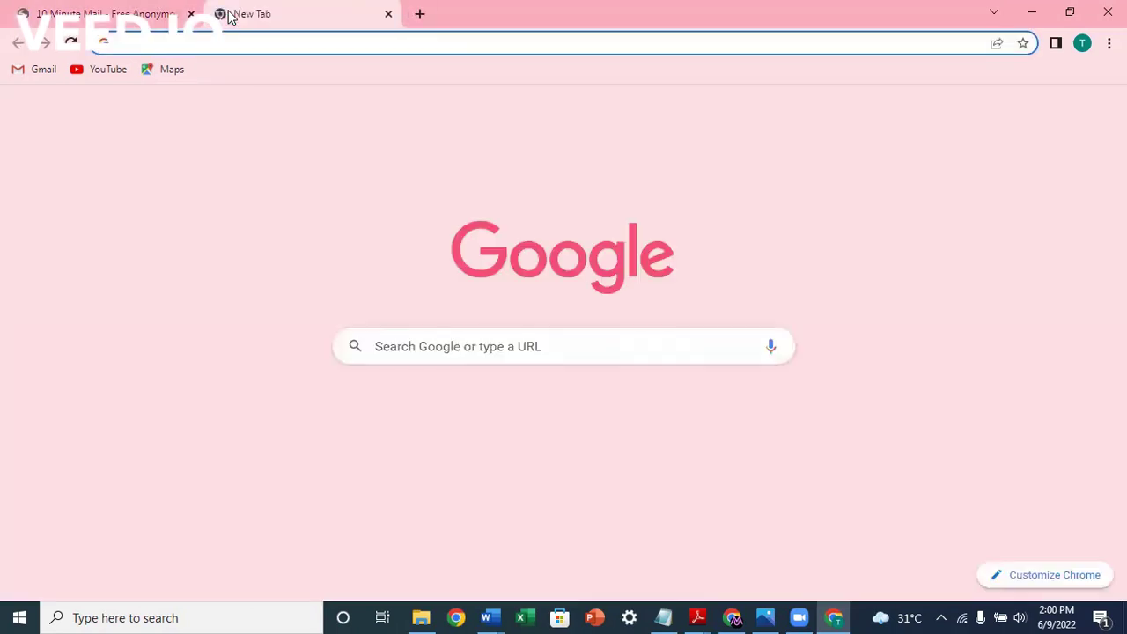
{"action": "type", "text": "zoom sign up"}
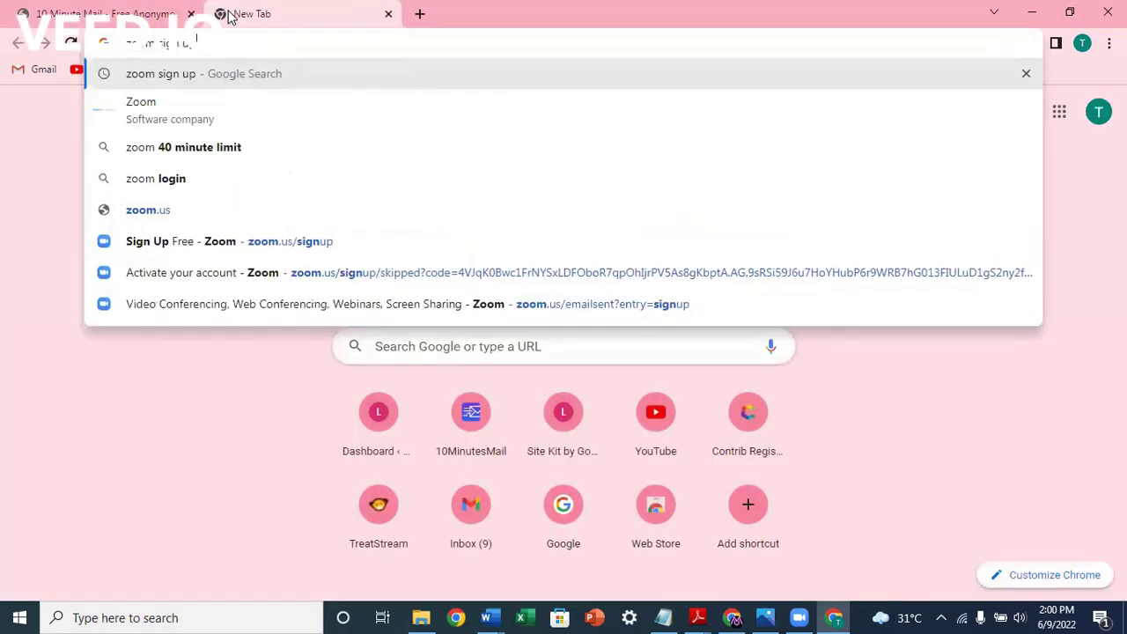
{"action": "key", "text": "Return"}
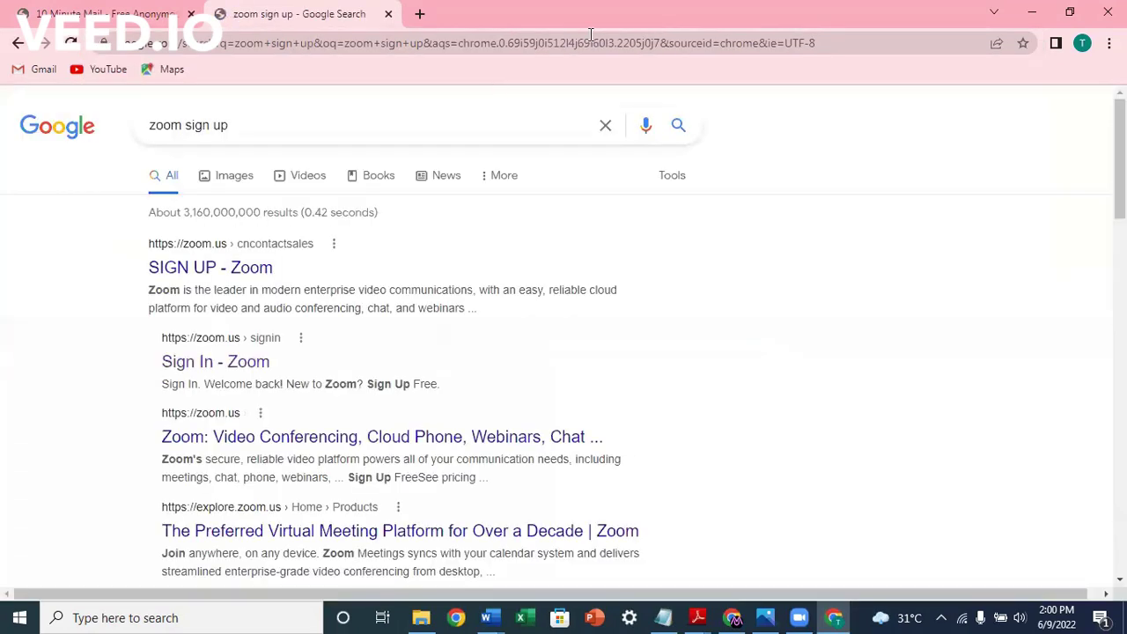
{"action": "left_click", "coordinate": [188, 273]}
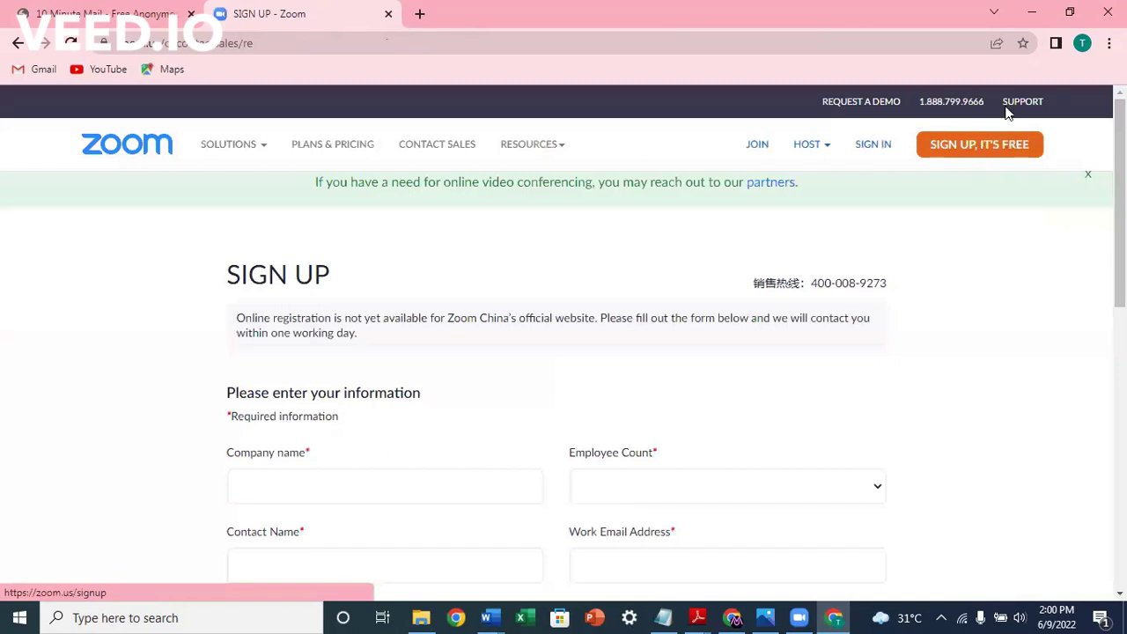
{"action": "left_click", "coordinate": [955, 151]}
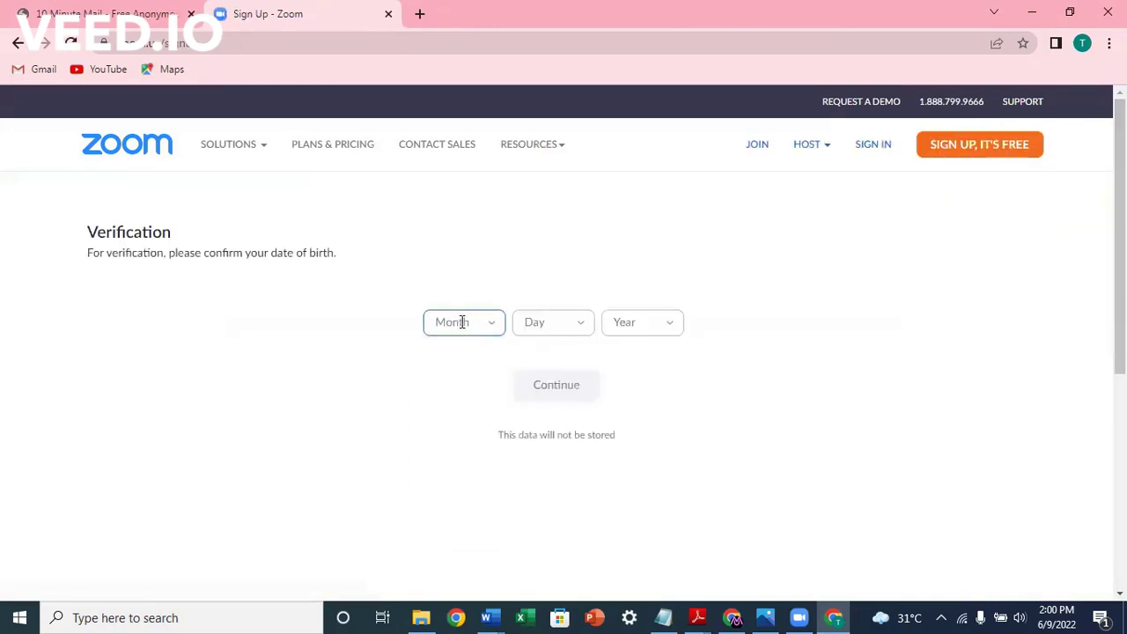
{"action": "left_click", "coordinate": [462, 322]}
{"action": "left_click", "coordinate": [443, 387]}
{"action": "left_click", "coordinate": [552, 329]}
{"action": "left_click", "coordinate": [531, 437]}
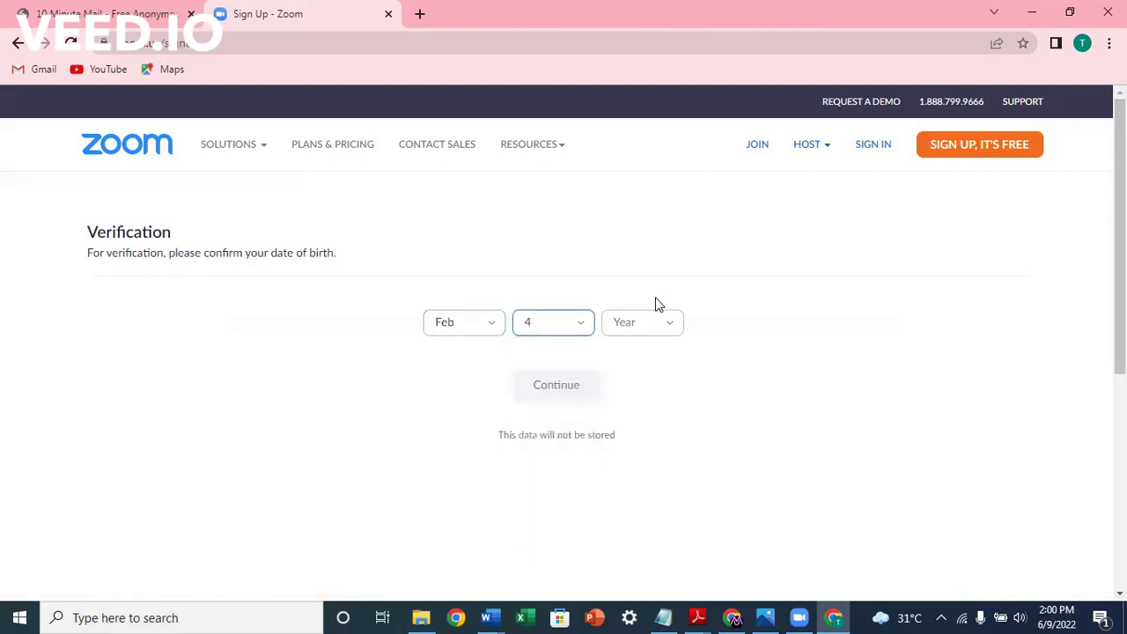
{"action": "left_click", "coordinate": [650, 326]}
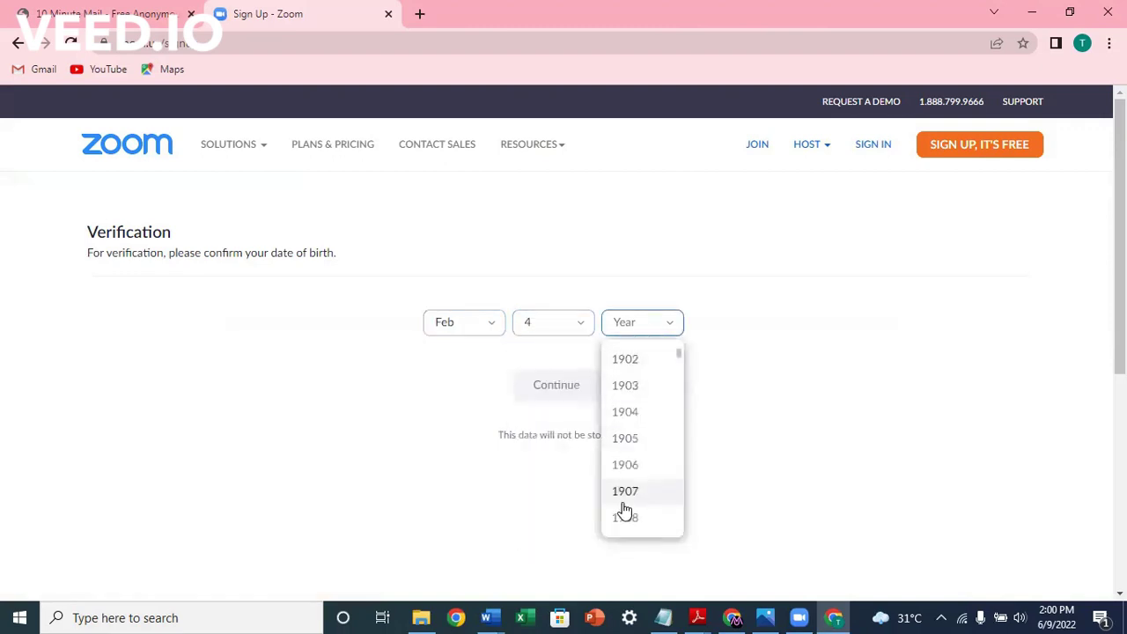
{"action": "scroll", "coordinate": [623, 509], "scroll_direction": "down", "scroll_amount": 5}
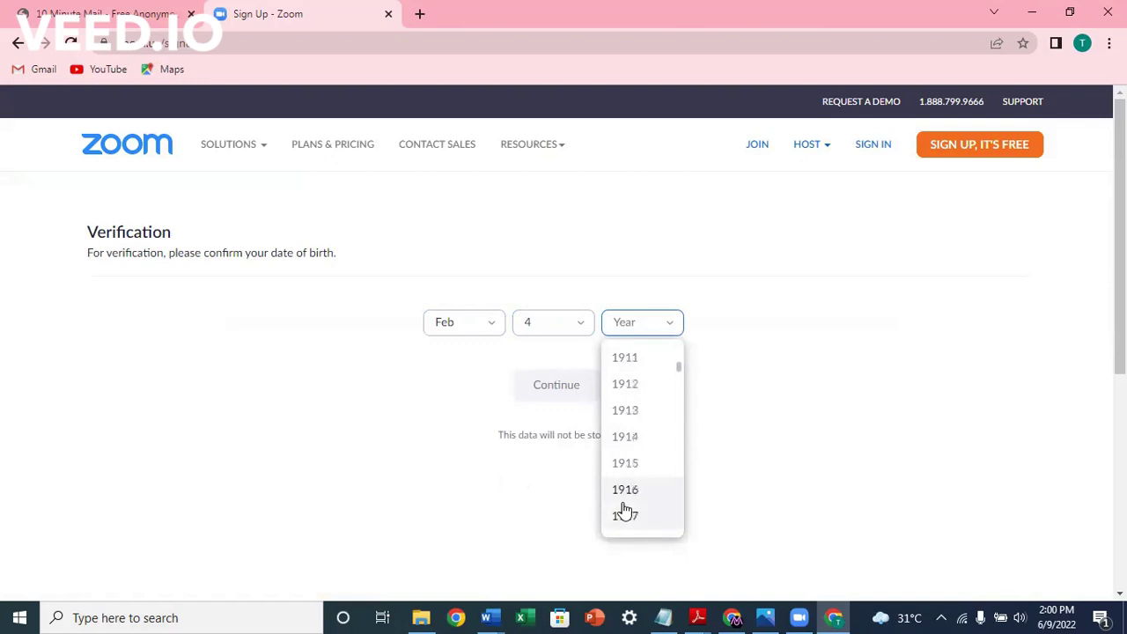
{"action": "scroll", "coordinate": [623, 508], "scroll_direction": "down", "scroll_amount": 9}
{"action": "scroll", "coordinate": [624, 509], "scroll_direction": "down", "scroll_amount": 9}
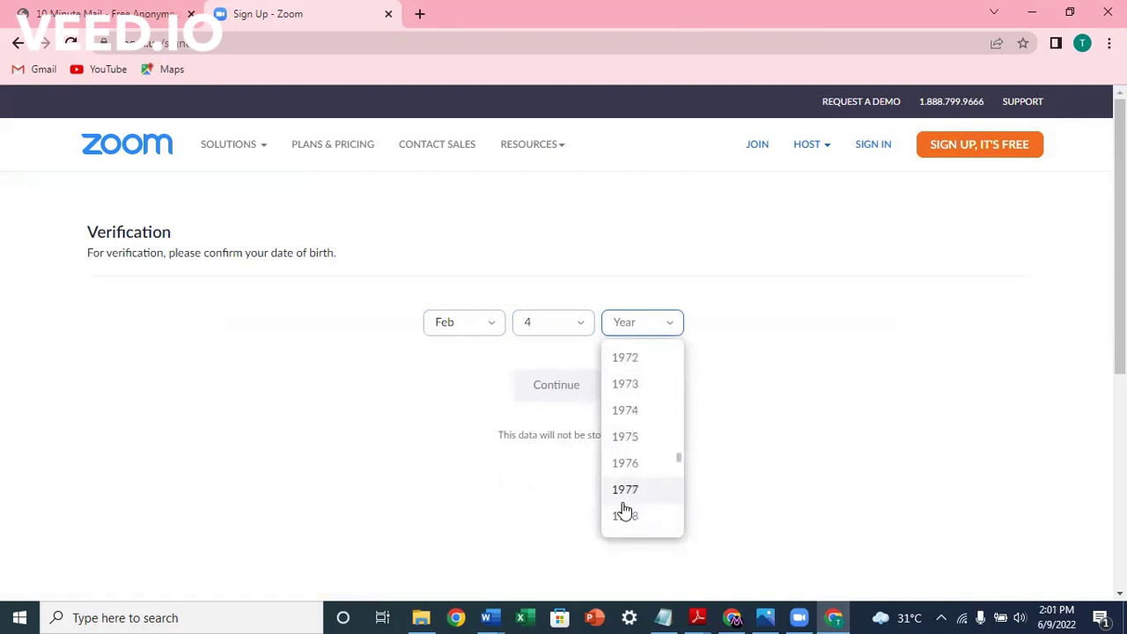
{"action": "scroll", "coordinate": [623, 508], "scroll_direction": "down", "scroll_amount": 2}
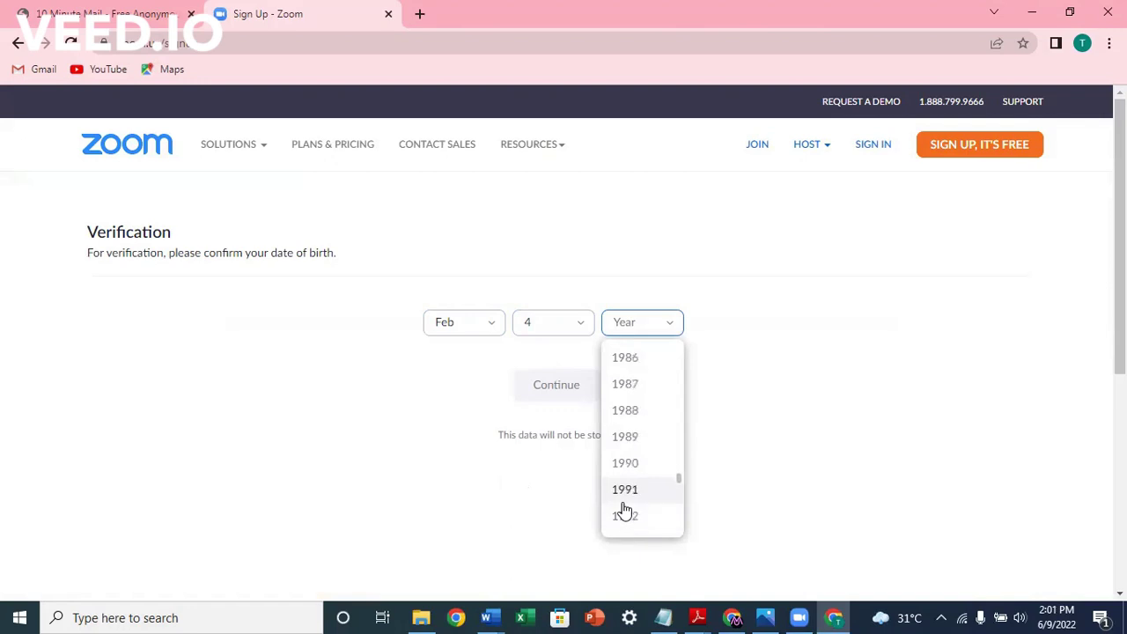
{"action": "left_click", "coordinate": [624, 493]}
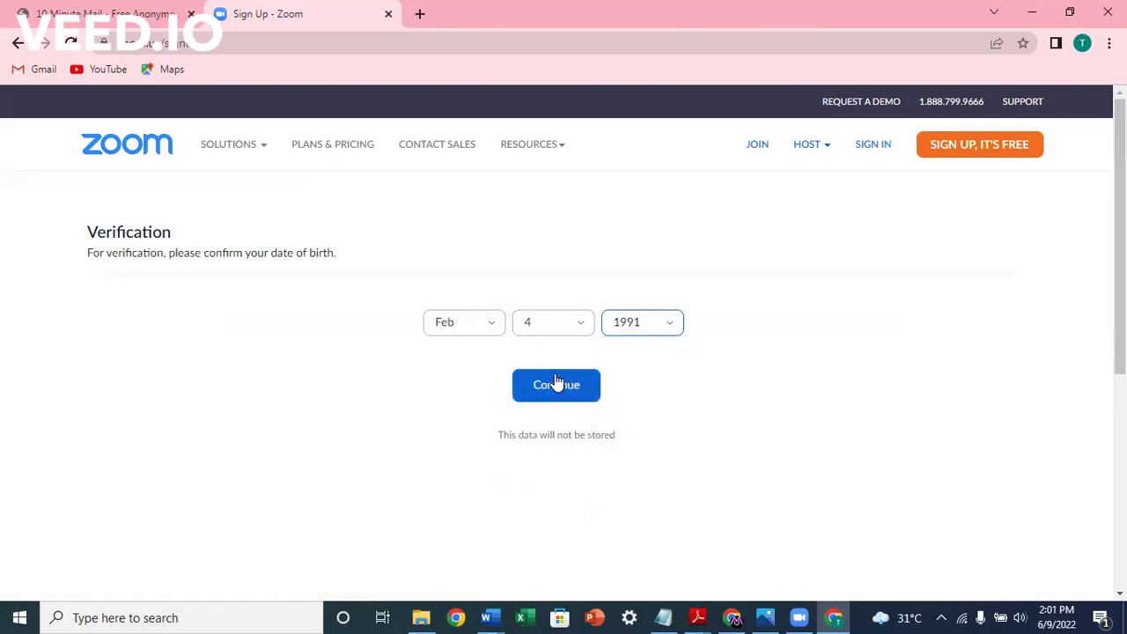
{"action": "left_click", "coordinate": [559, 387]}
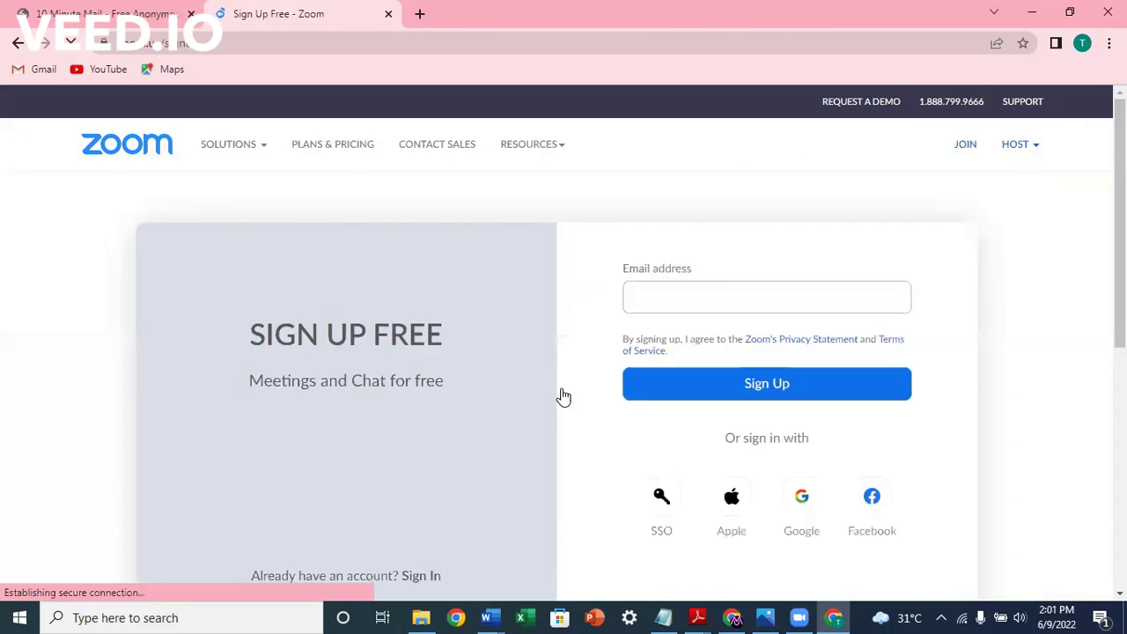
Step: Paste the temporary 10 Minute Mail address into the Email field and submit the sign-up
{"action": "left_click", "coordinate": [638, 294]}
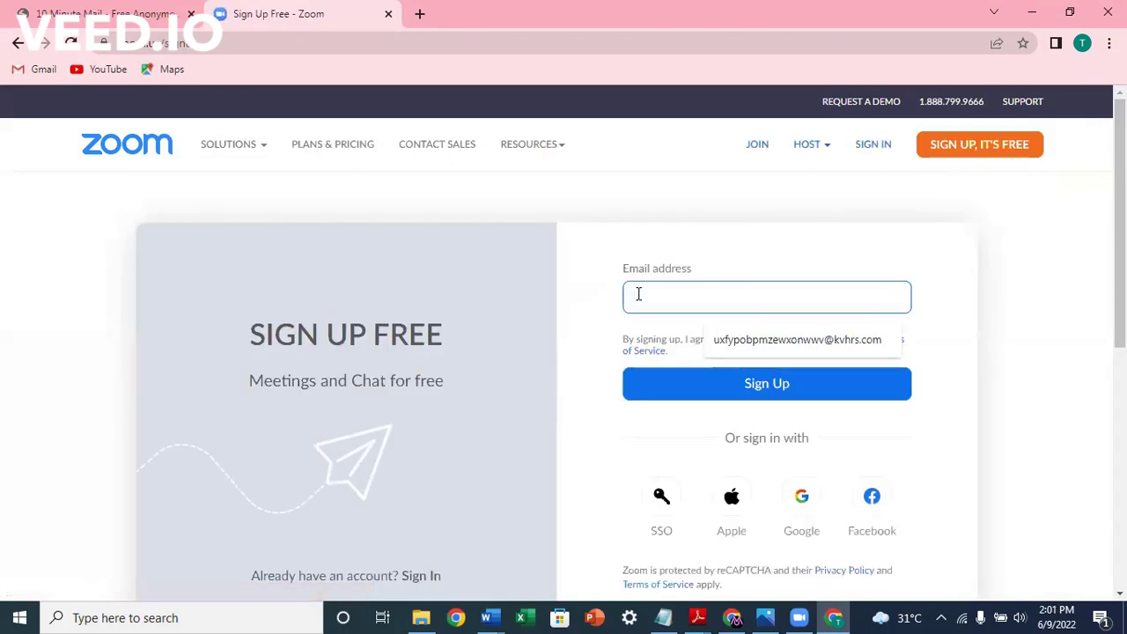
{"action": "key", "text": "ctrl+v"}
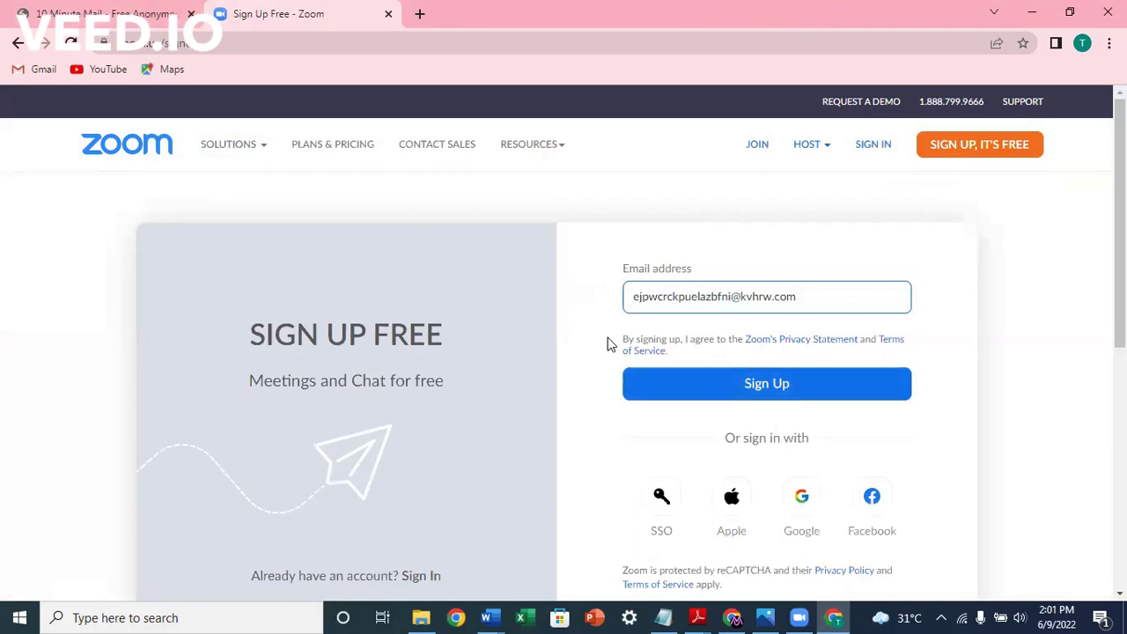
{"action": "left_click", "coordinate": [721, 384]}
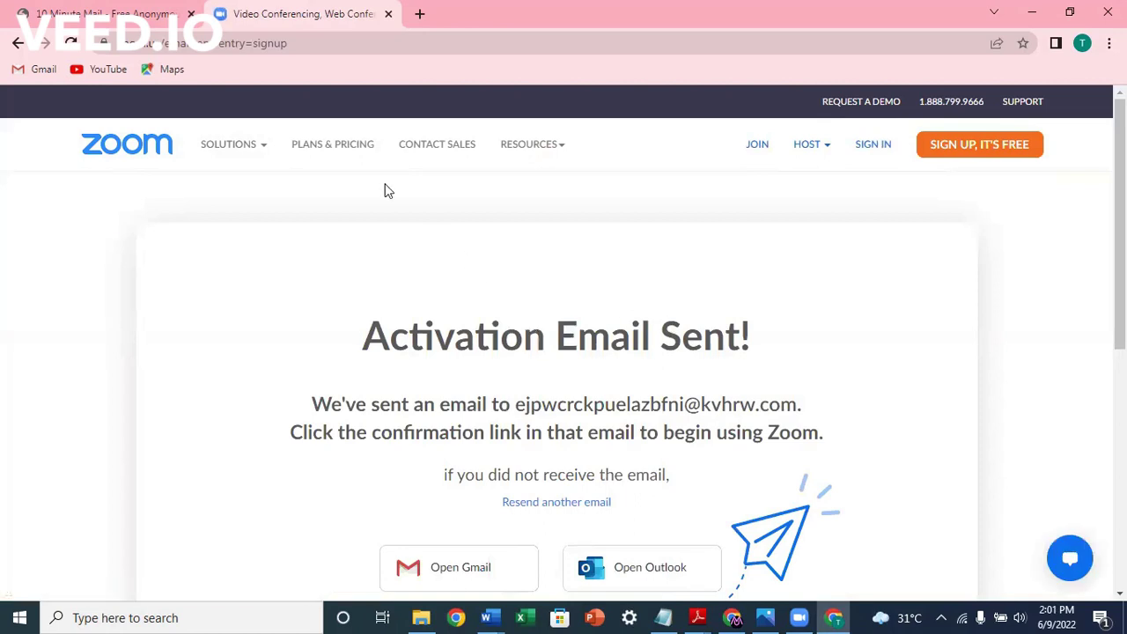
Step: In the 10 Minute Mail inbox, open Zoom's activation e-mail and scroll to ACTIVATE ACCOUNT
{"action": "left_click", "coordinate": [80, 11]}
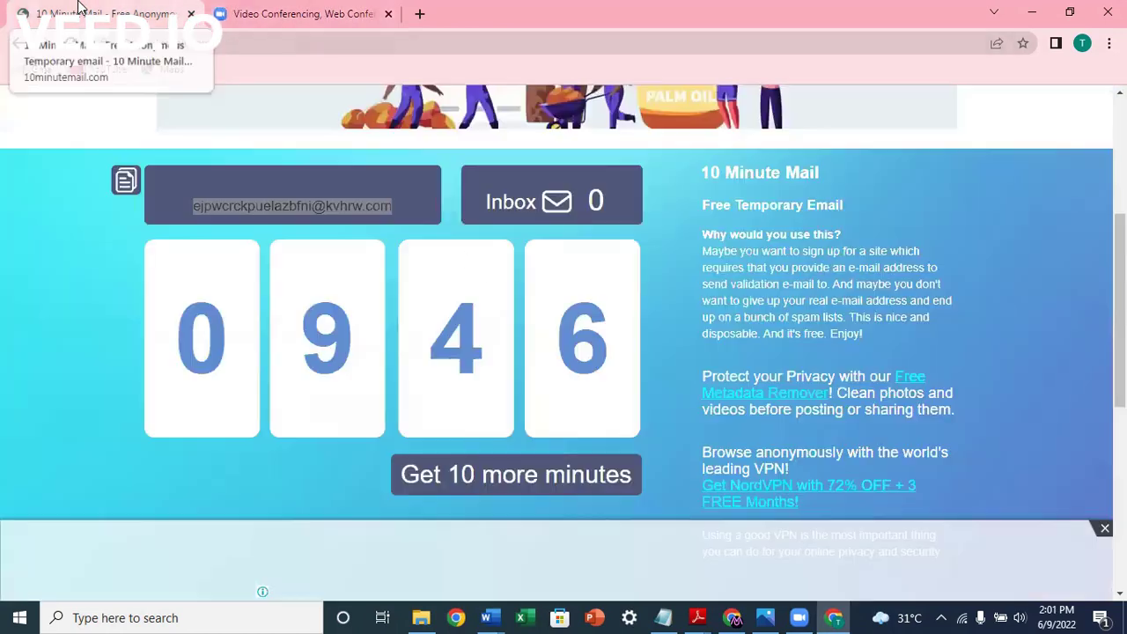
{"action": "scroll", "coordinate": [365, 371], "scroll_direction": "down", "scroll_amount": 3}
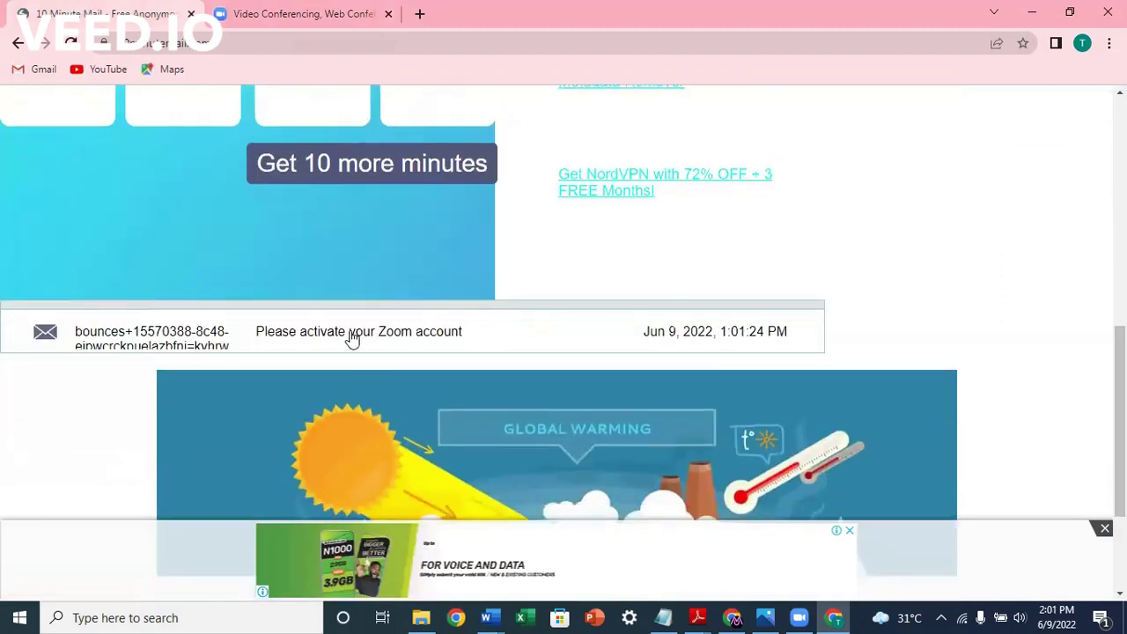
{"action": "left_click", "coordinate": [351, 339]}
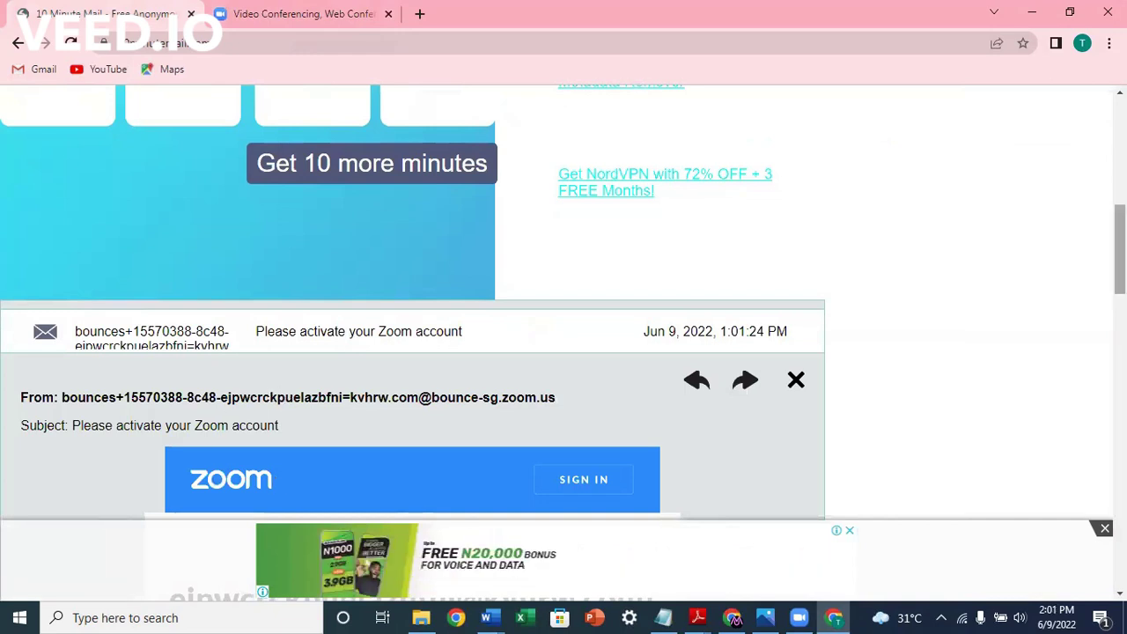
{"action": "scroll", "coordinate": [548, 420], "scroll_direction": "down", "scroll_amount": 5}
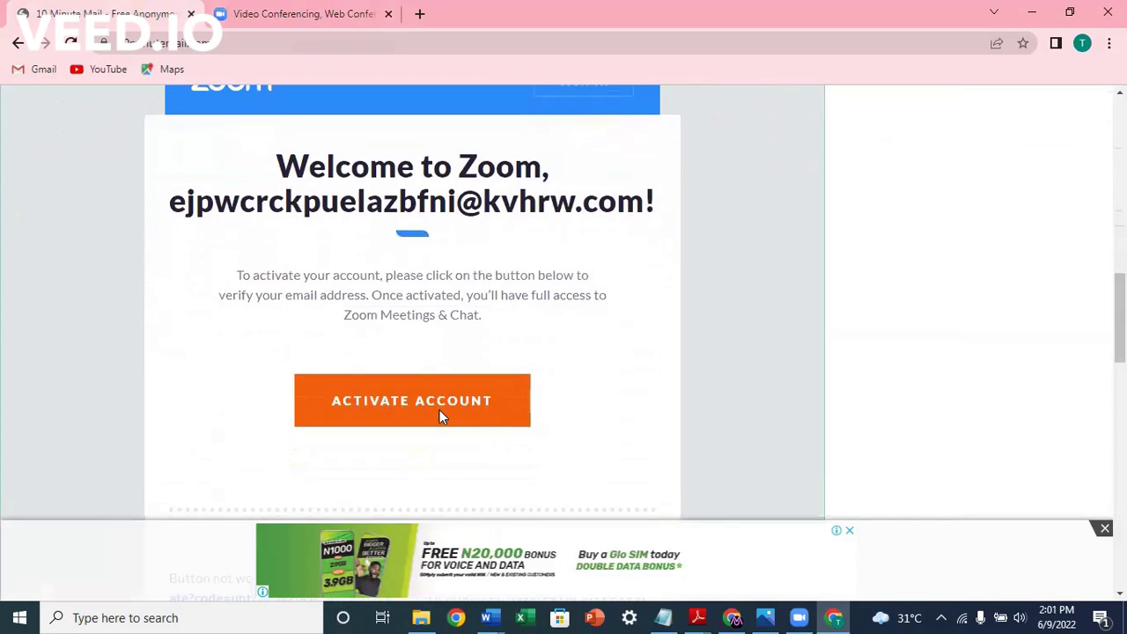
Step: Activate the account and enter the user's first and last name, correcting the last name's capitalisation
{"action": "left_click", "coordinate": [429, 408]}
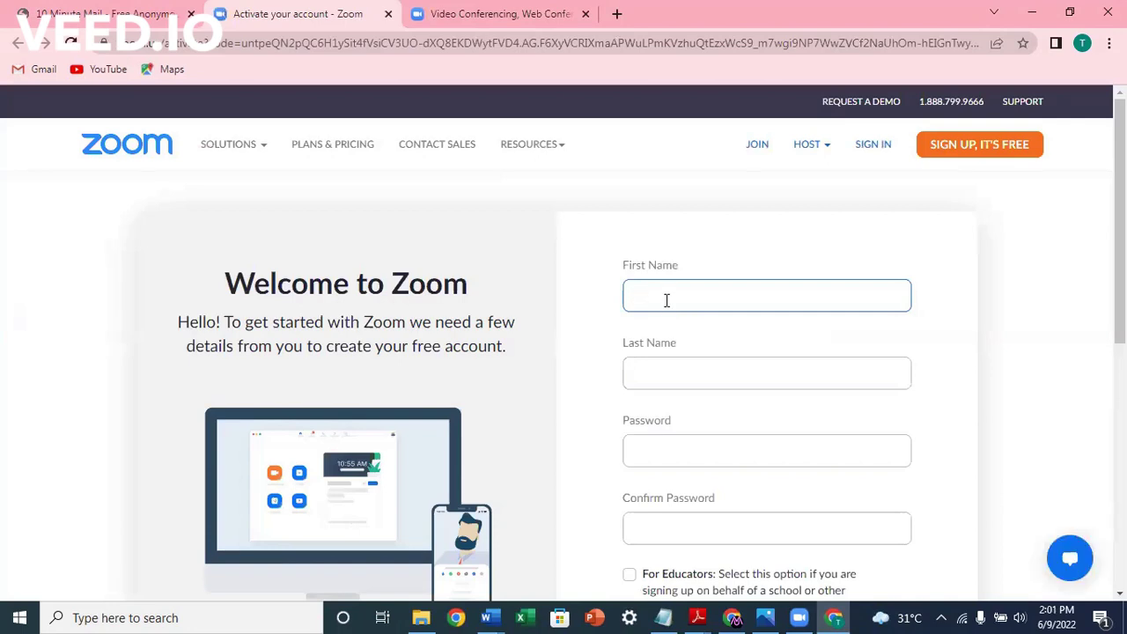
{"action": "left_click", "coordinate": [653, 365]}
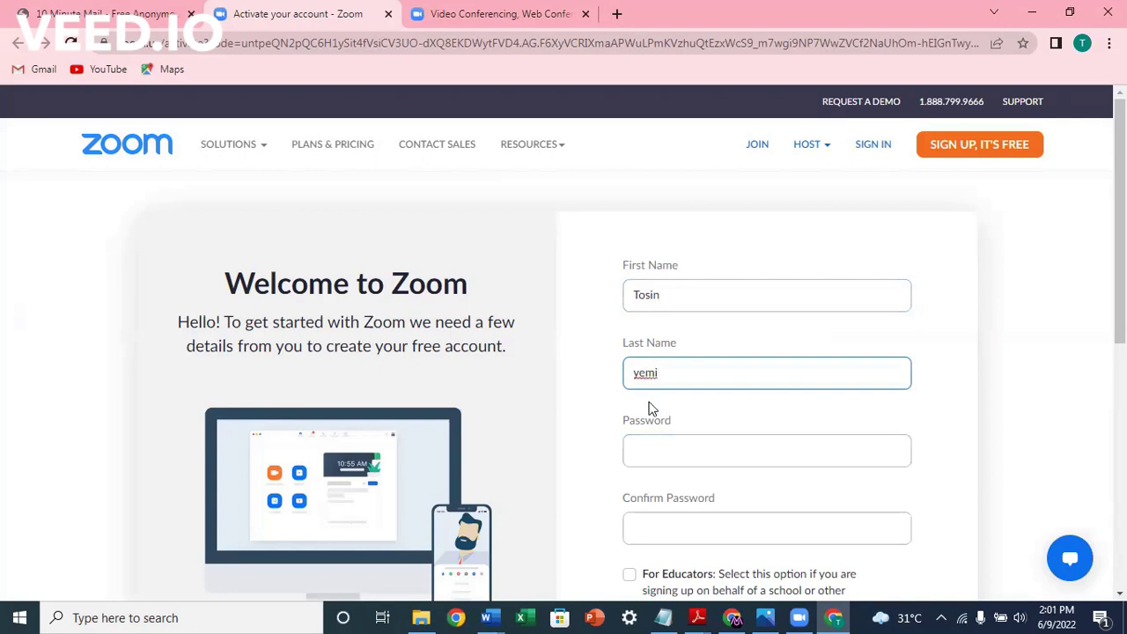
Step: Fill in the account password and its confirmation, then scroll down to Continue
{"action": "left_click", "coordinate": [644, 443]}
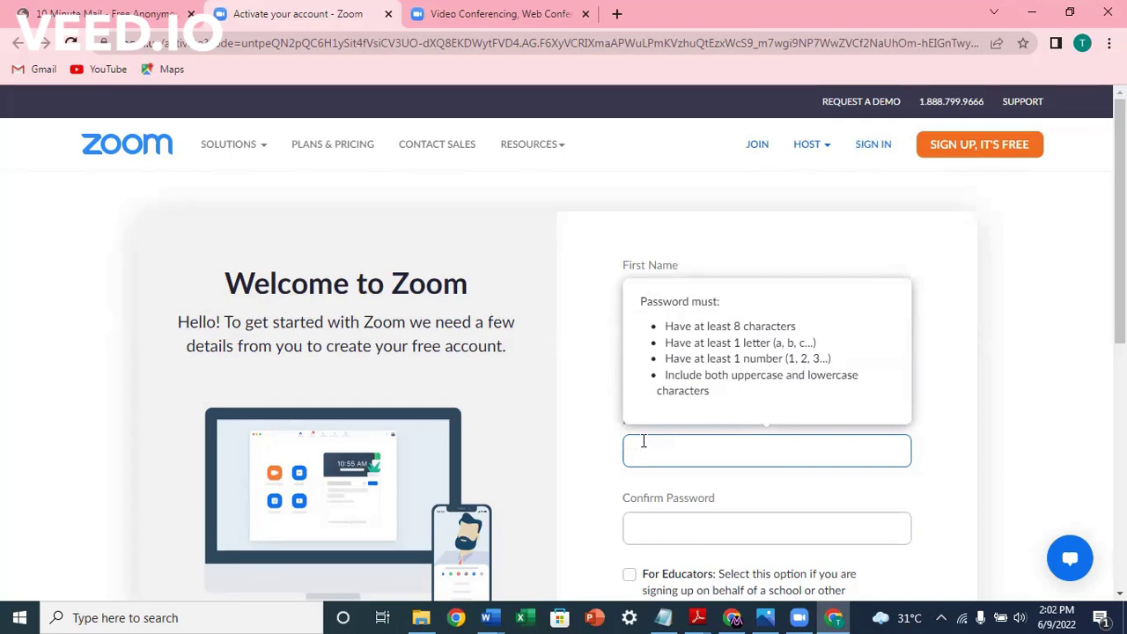
{"action": "type", "text": "aBcdefghi1234"}
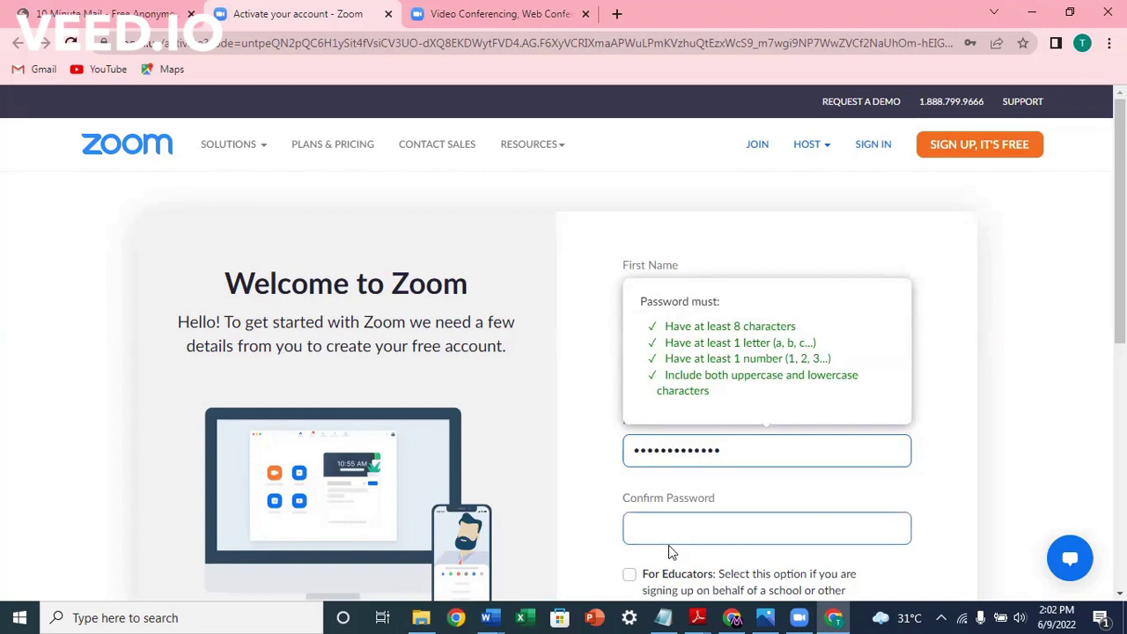
{"action": "left_click", "coordinate": [659, 532]}
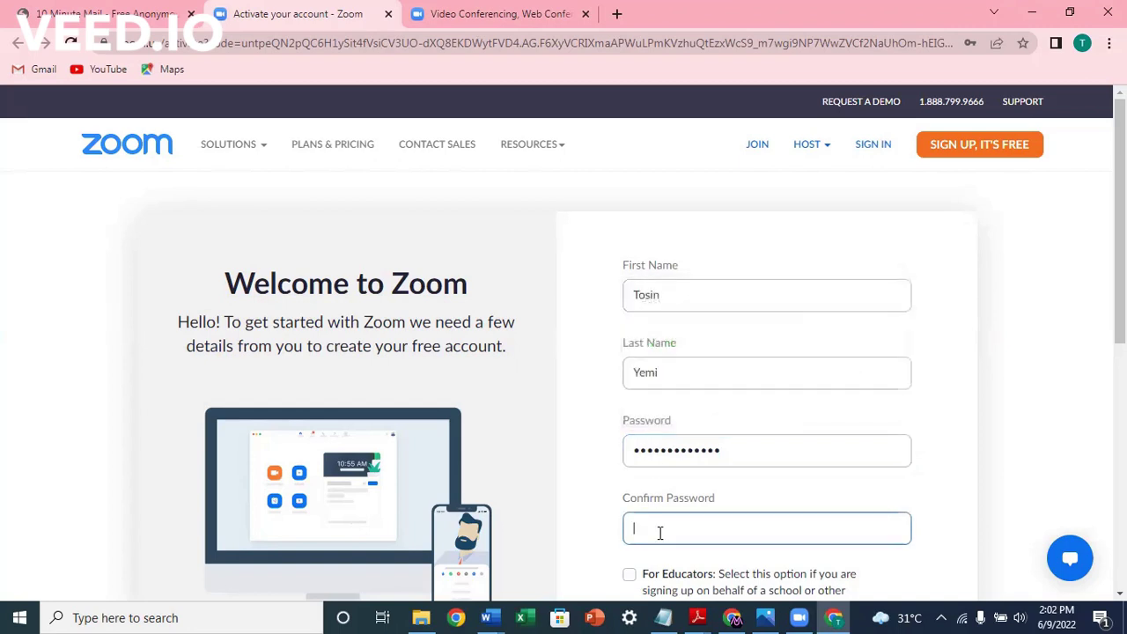
{"action": "type", "text": "abcdefghijklm"}
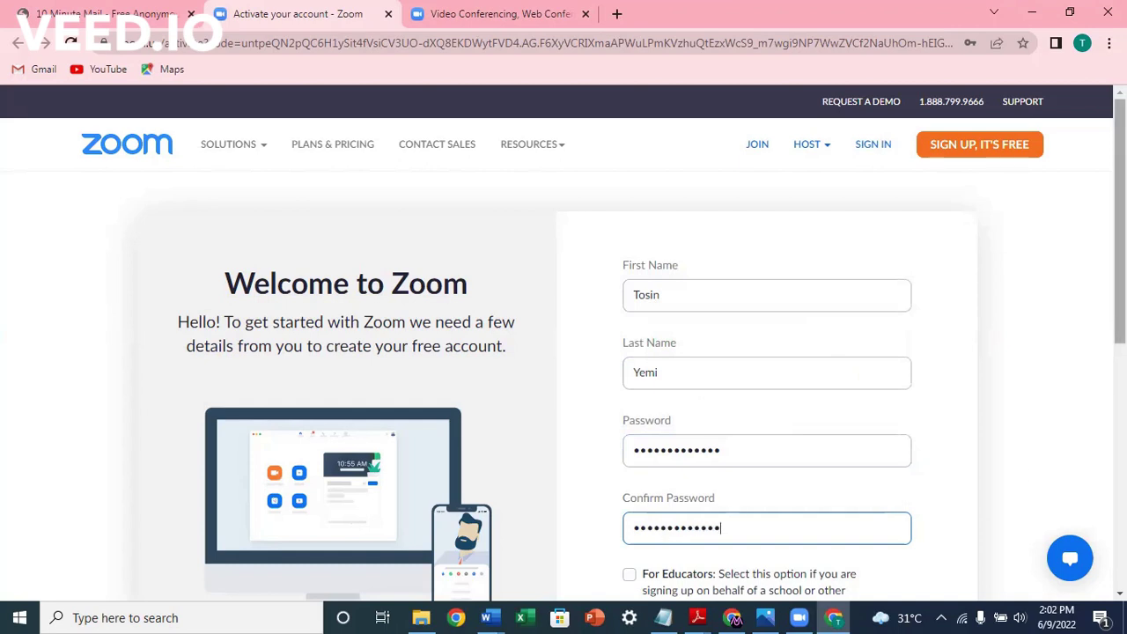
{"action": "scroll", "coordinate": [1074, 403], "scroll_direction": "down", "scroll_amount": 3}
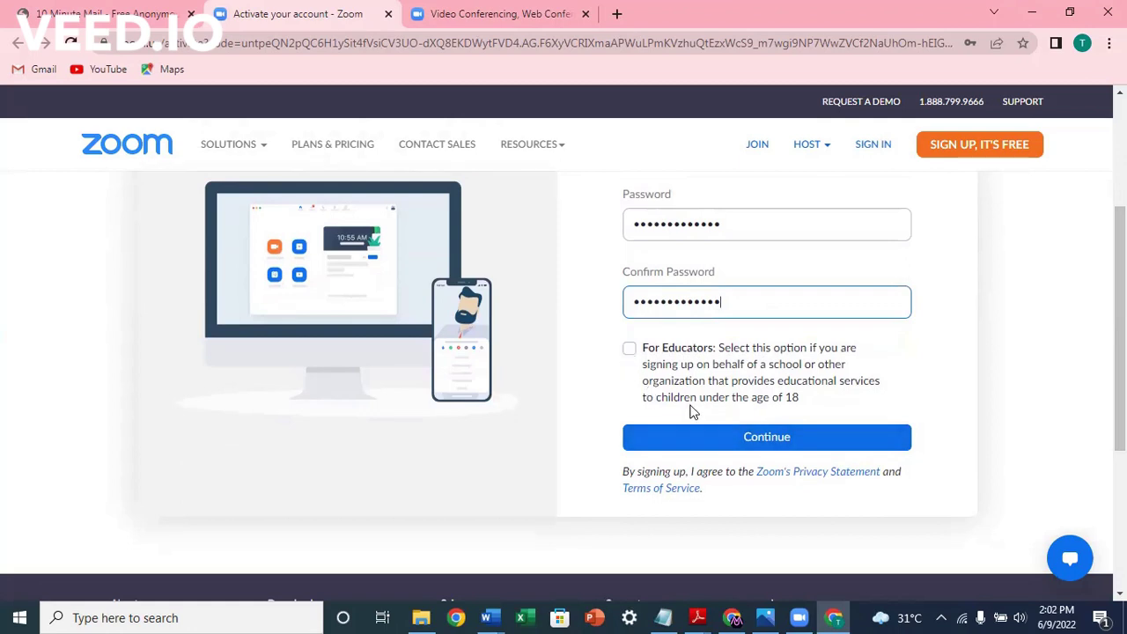
Step: Submit the account details, complete the reCAPTCHA check and skip inviting colleagues
{"action": "left_click", "coordinate": [730, 437]}
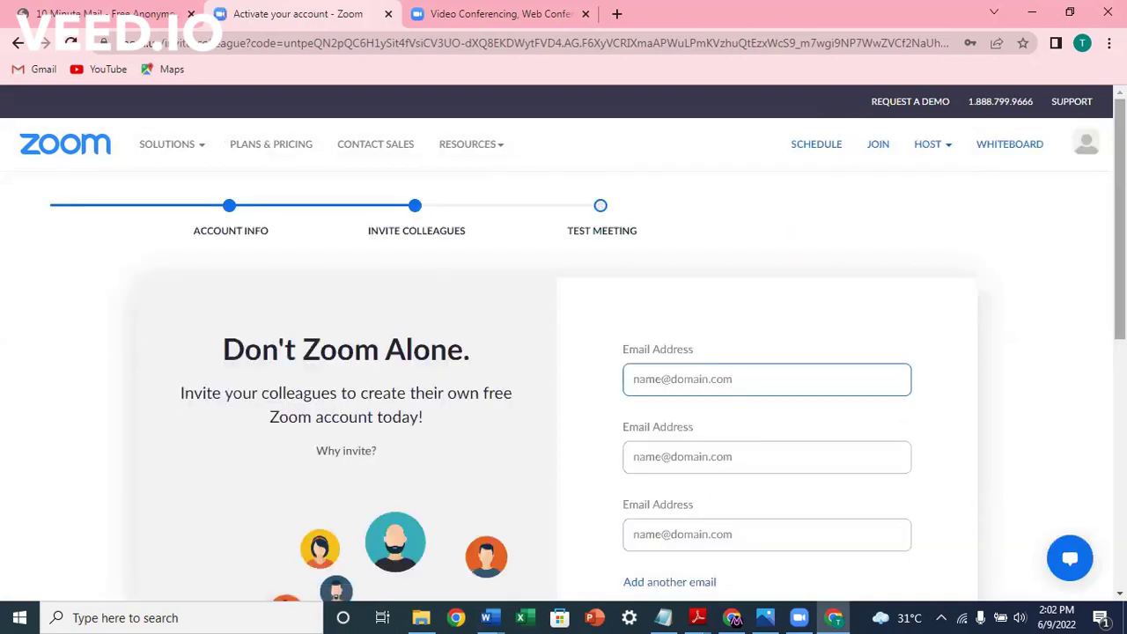
{"action": "scroll", "coordinate": [563, 352], "scroll_direction": "down", "scroll_amount": 4}
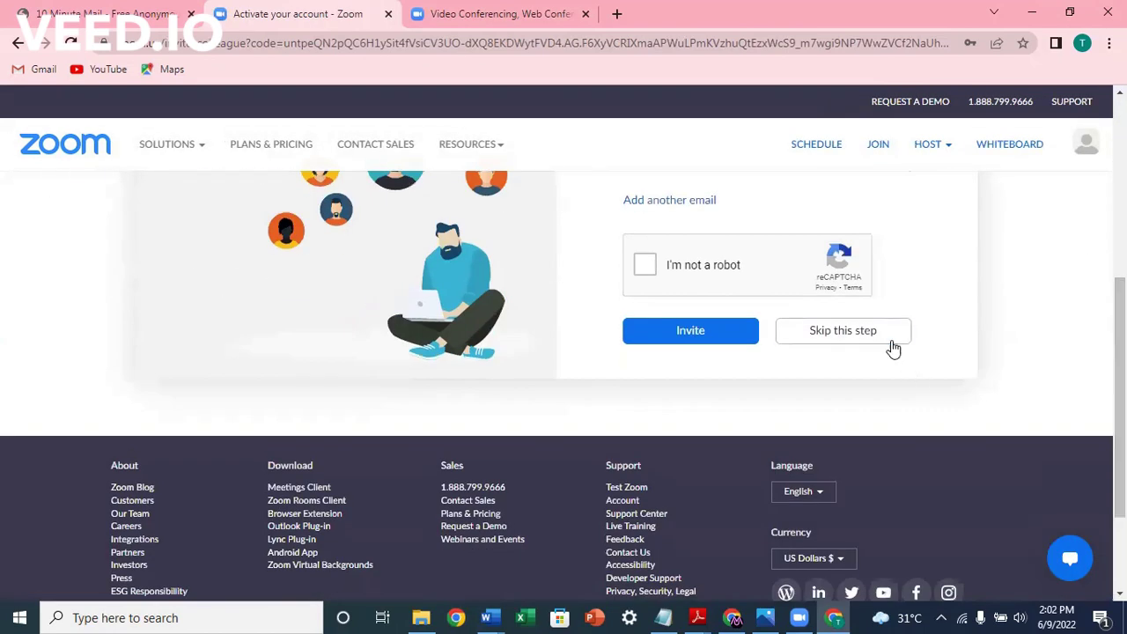
{"action": "left_click", "coordinate": [644, 267]}
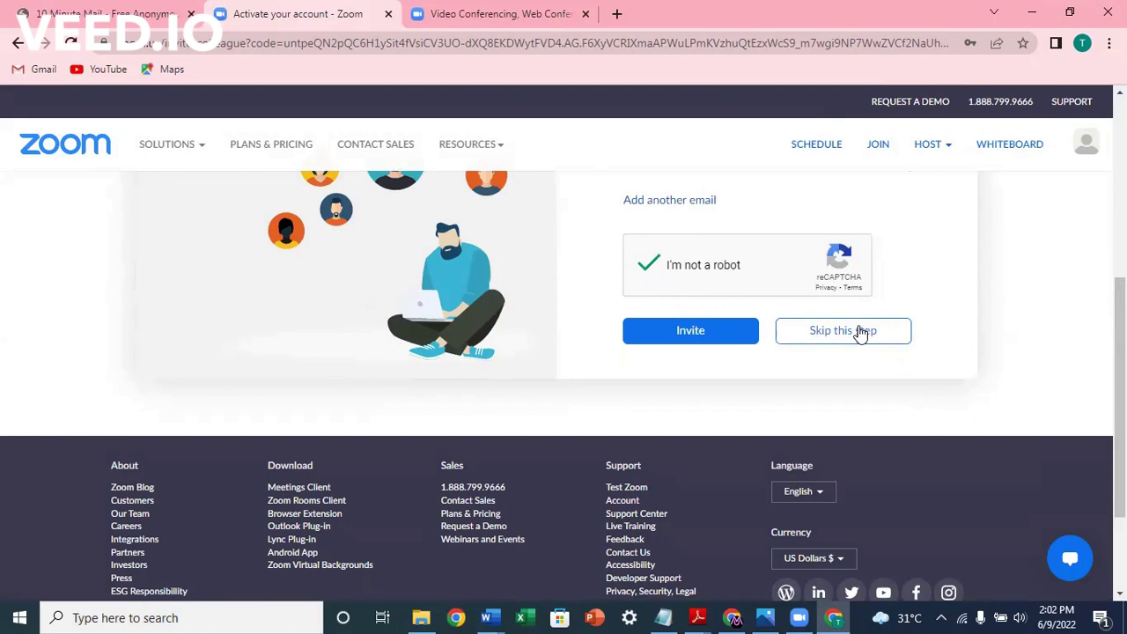
{"action": "left_click", "coordinate": [860, 332]}
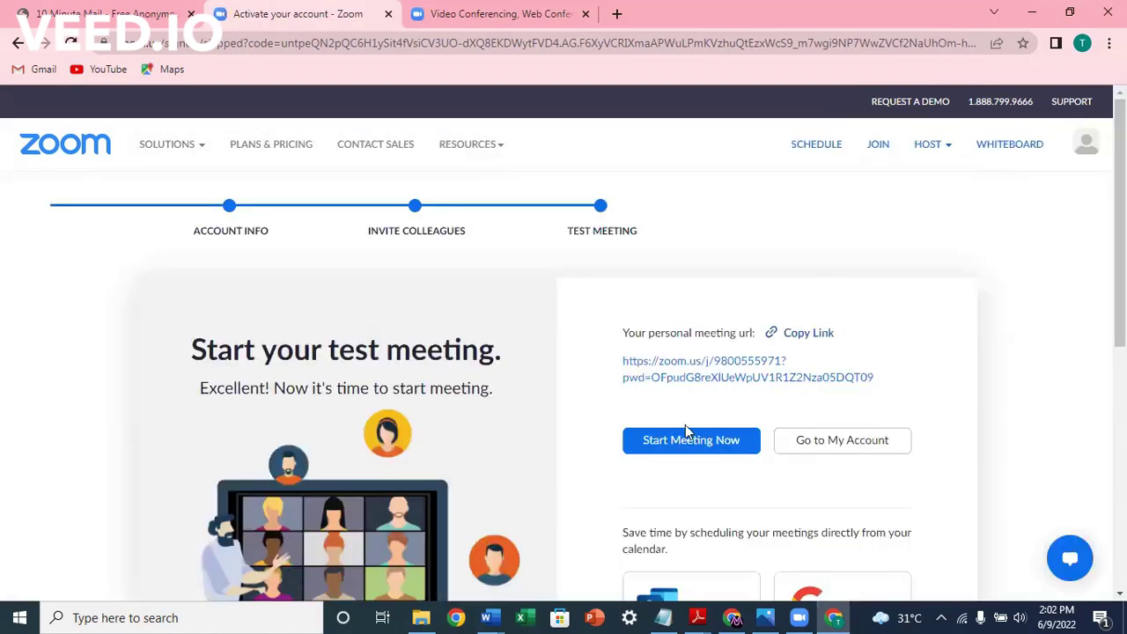
Step: Copy the personal meeting URL with Copy Link
{"action": "left_click", "coordinate": [805, 335]}
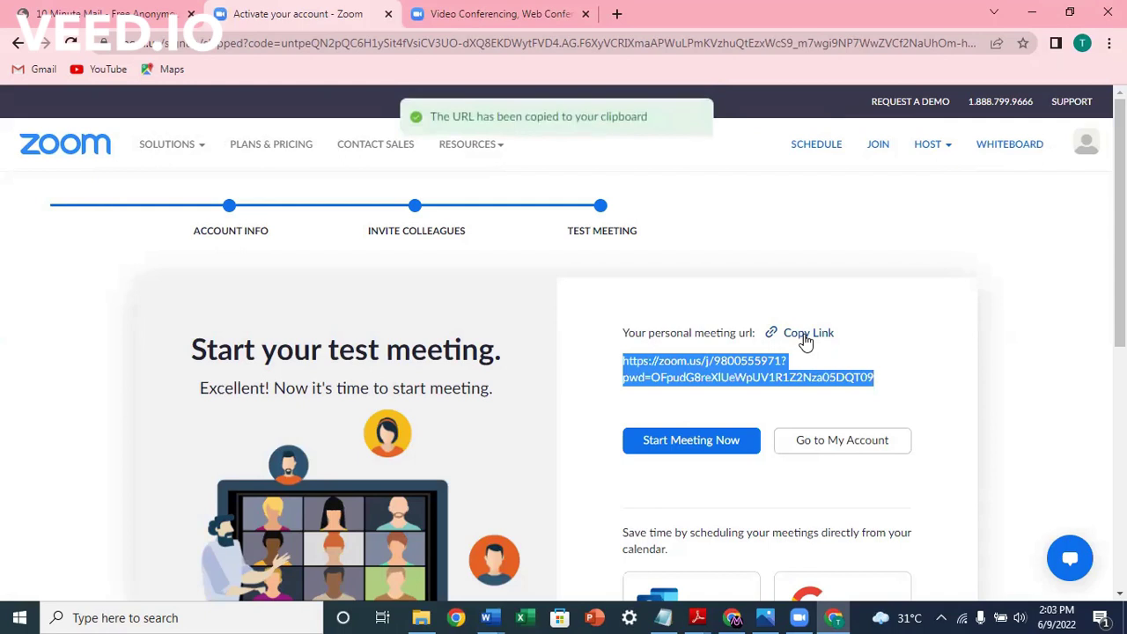